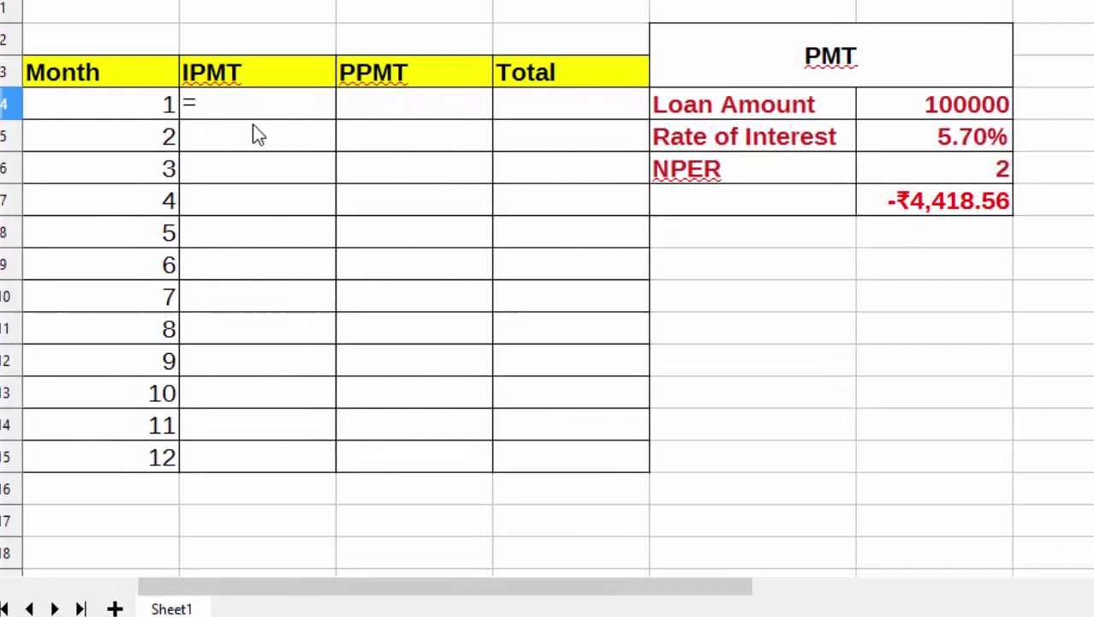
# Step: In D4, start an IPMT formula with the absolute 5.70% rate $H$5 divided by 12
pyautogui.press('BackSpace')
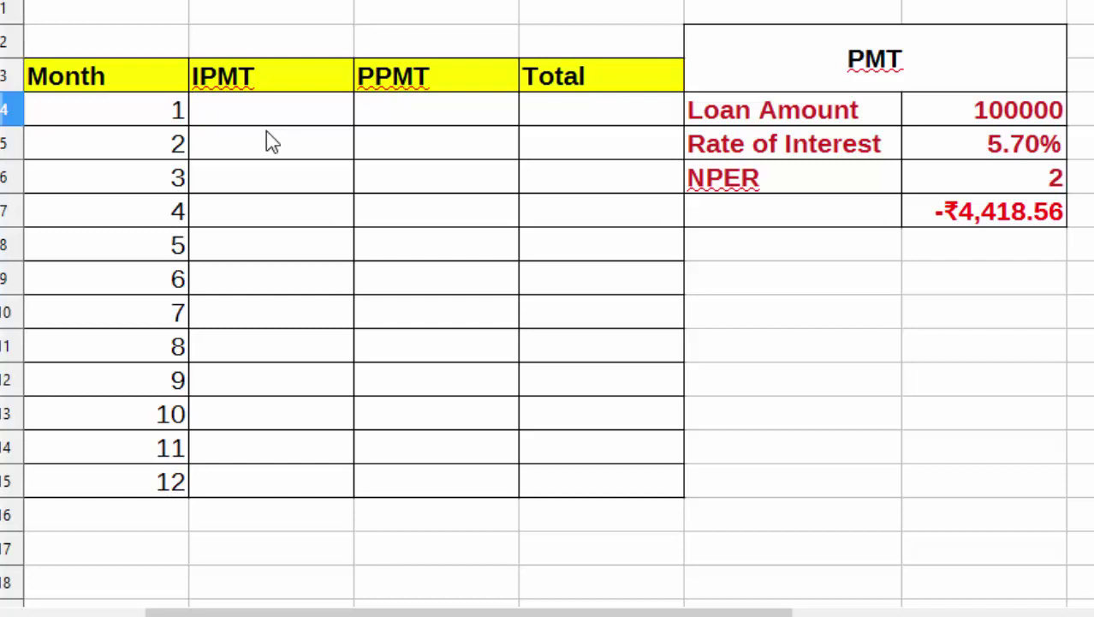
pyautogui.write('=i')
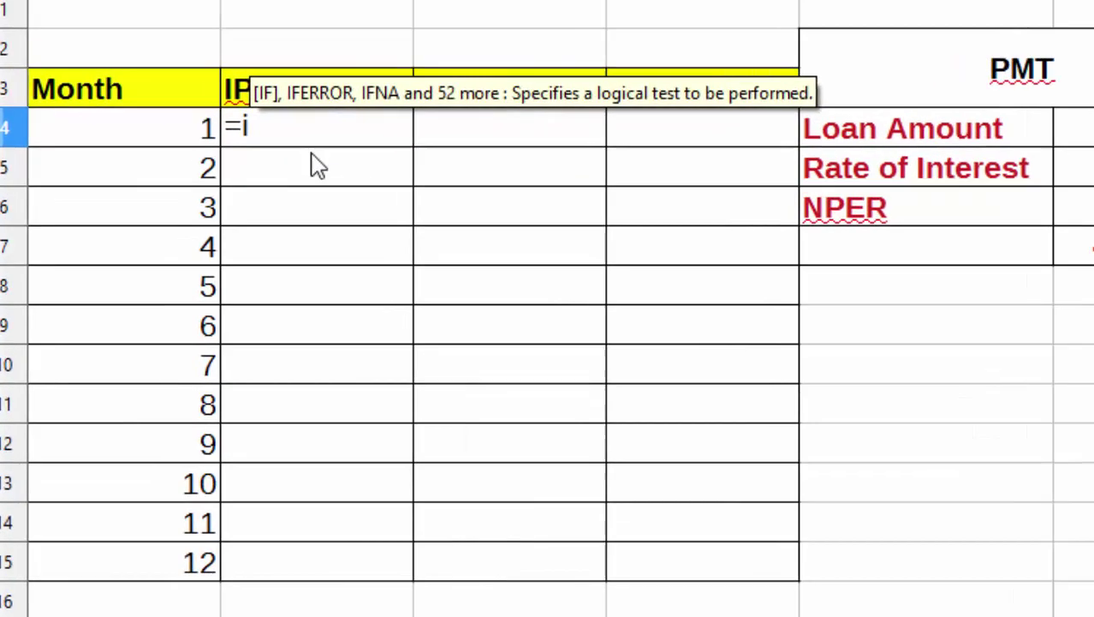
pyautogui.write('p')
pyautogui.write('mt')
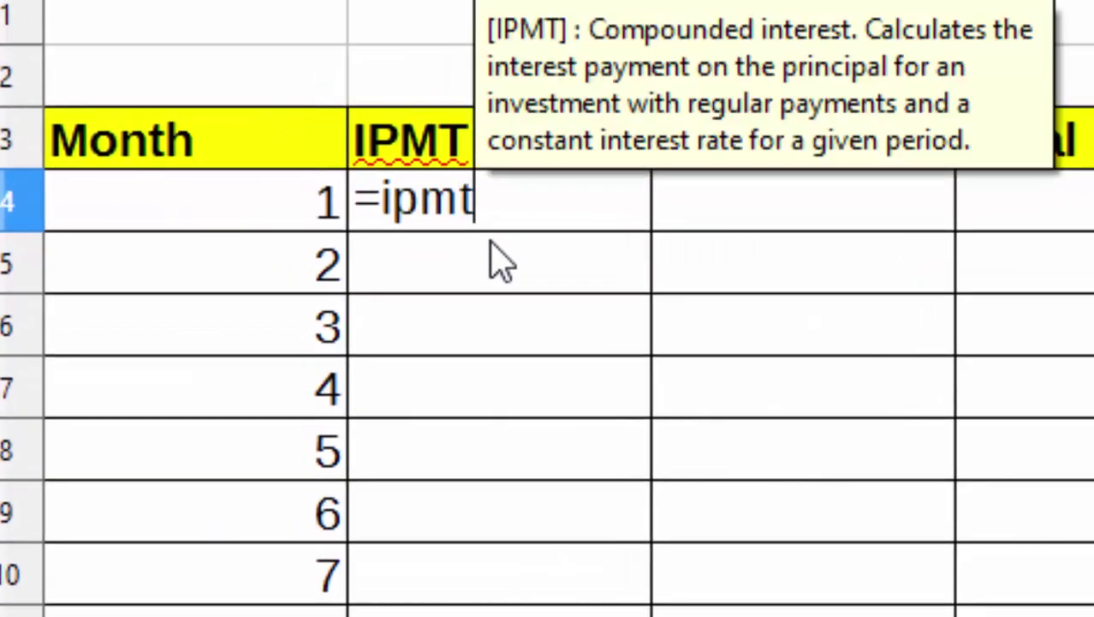
pyautogui.write('(')
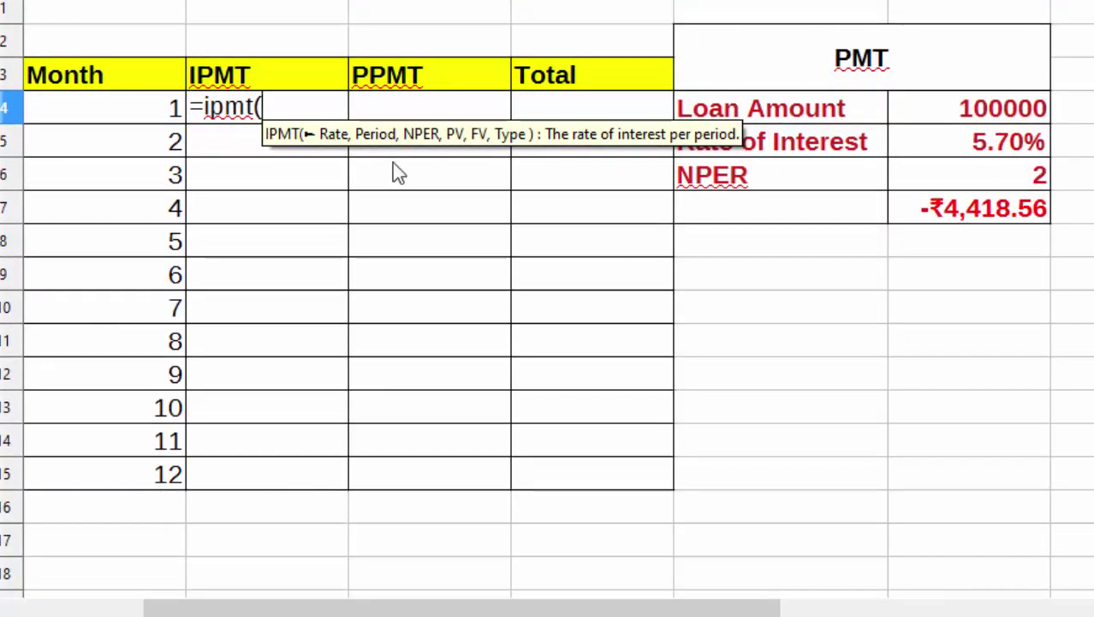
pyautogui.click(983, 149)
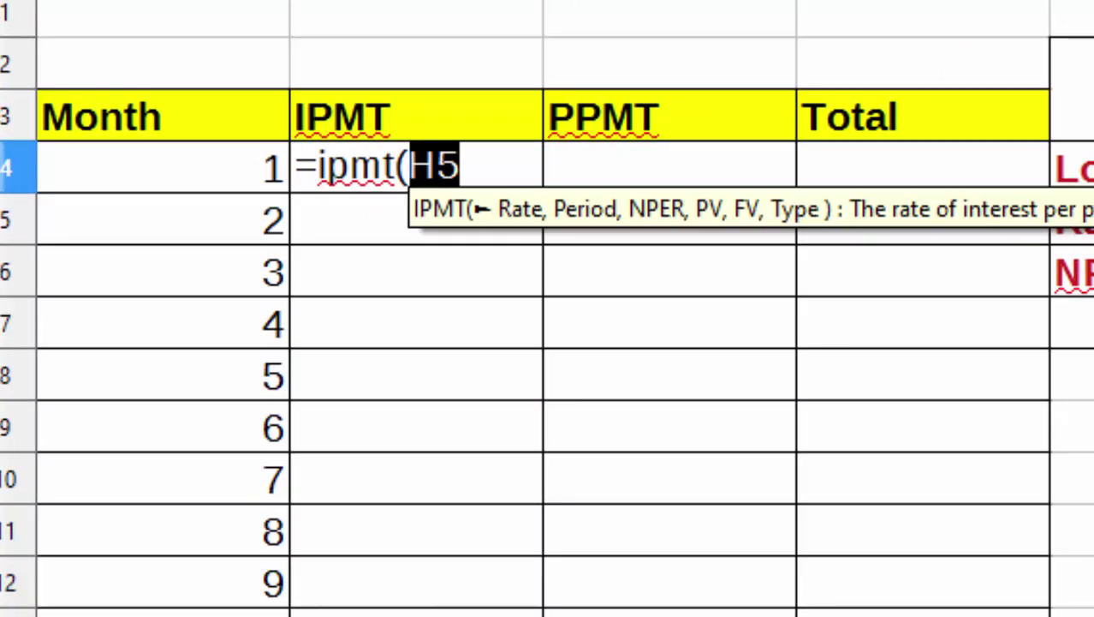
pyautogui.press('F4')
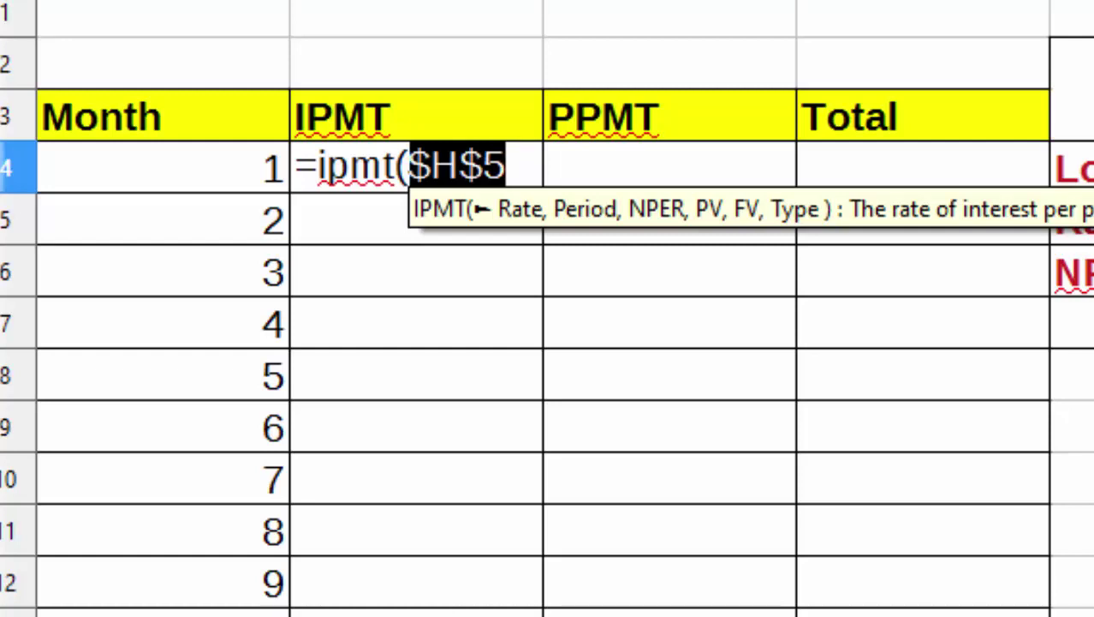
pyautogui.write('/12')
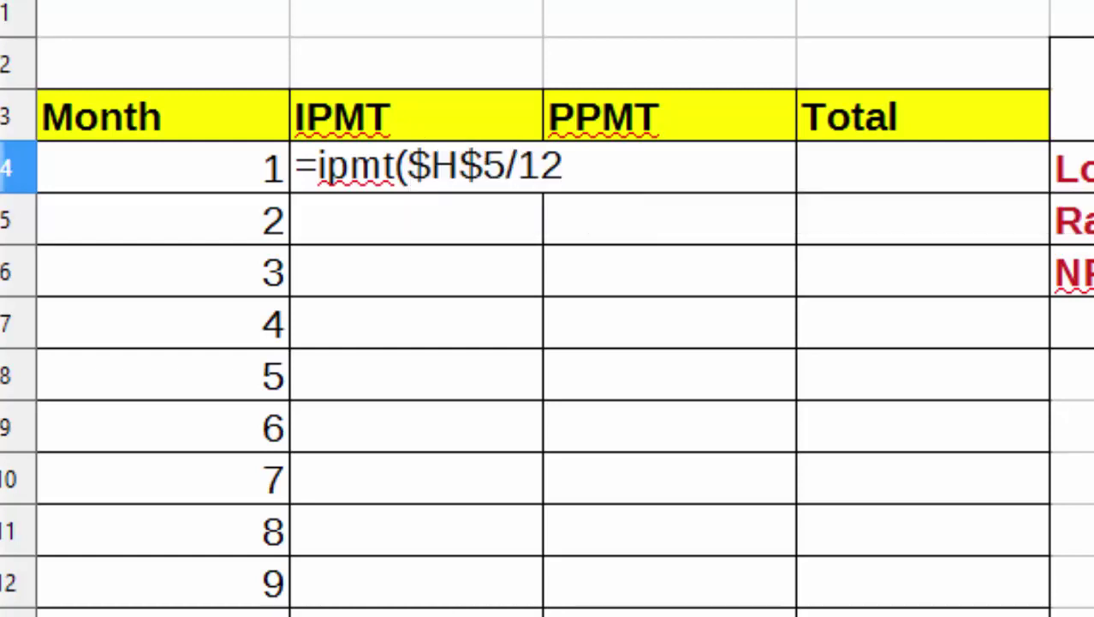
pyautogui.write(',')
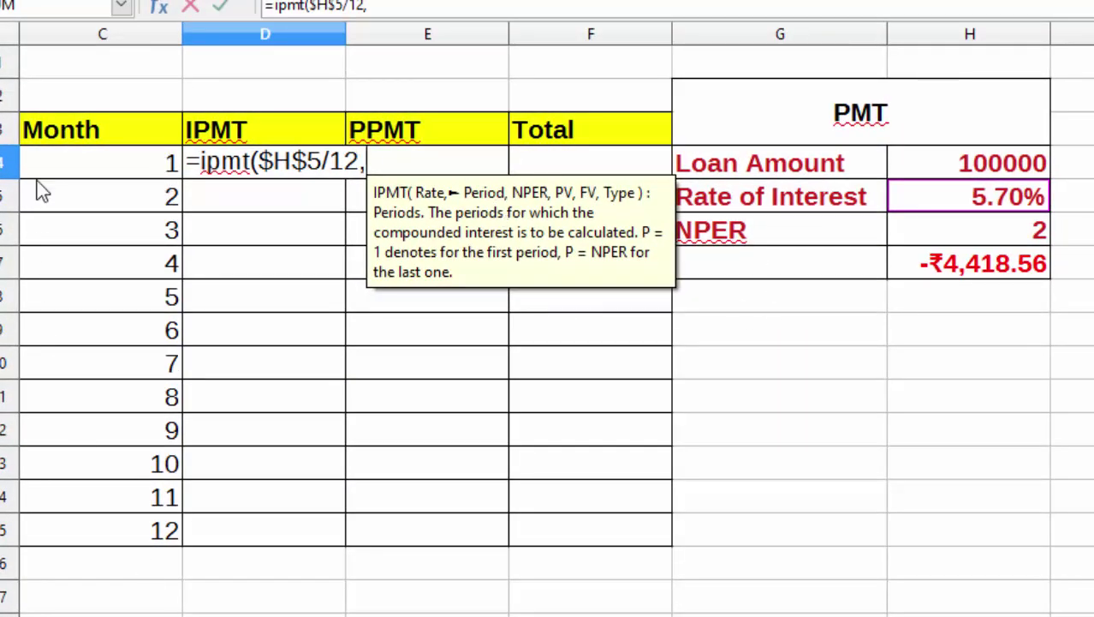
# Step: Add month C4 and the absolute NPER $H$6 times 12 to the IPMT formula
pyautogui.click(96, 158)
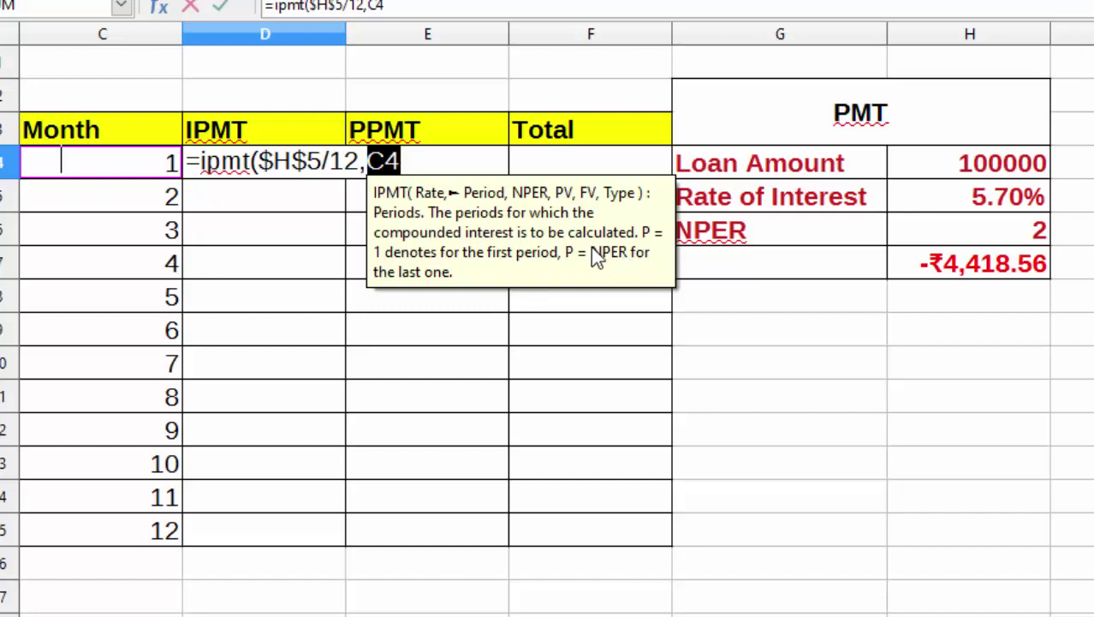
pyautogui.write(',')
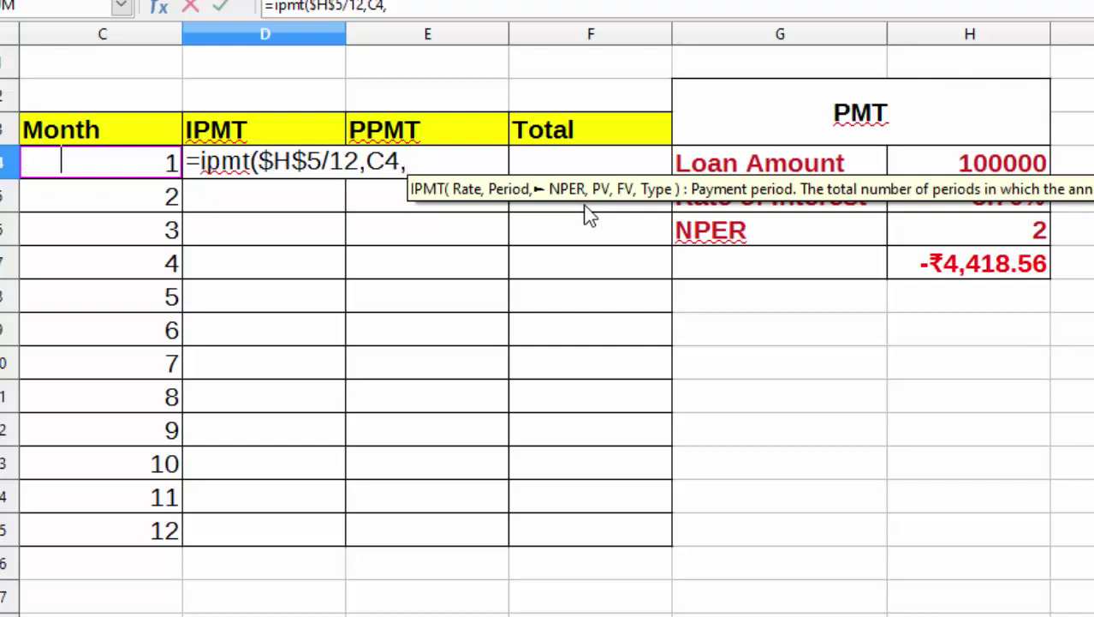
pyautogui.click(987, 233)
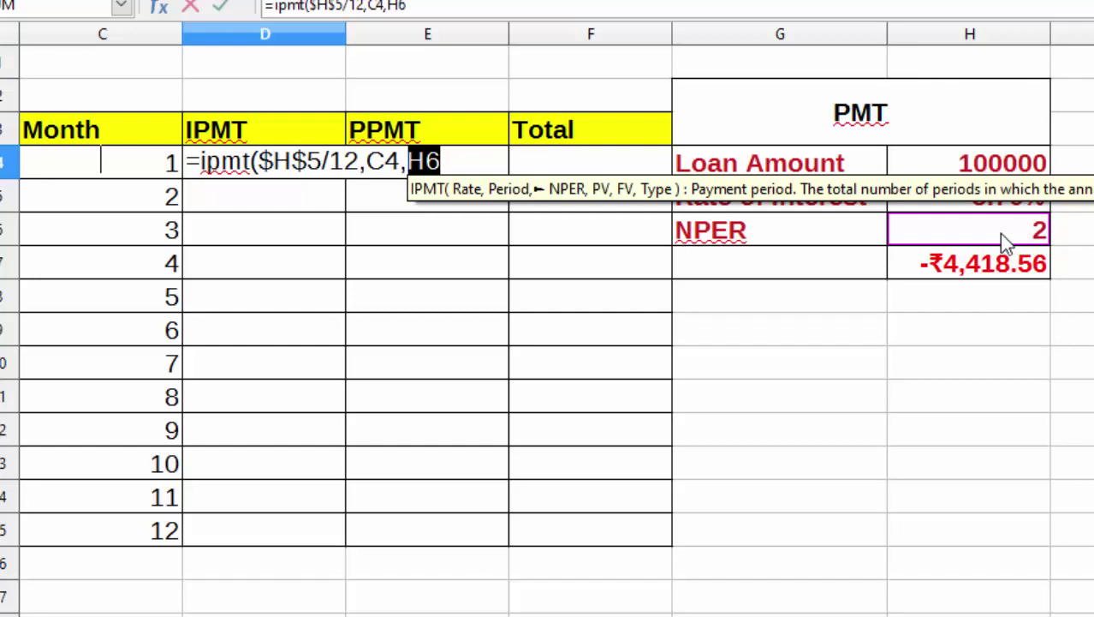
pyautogui.press('F4')
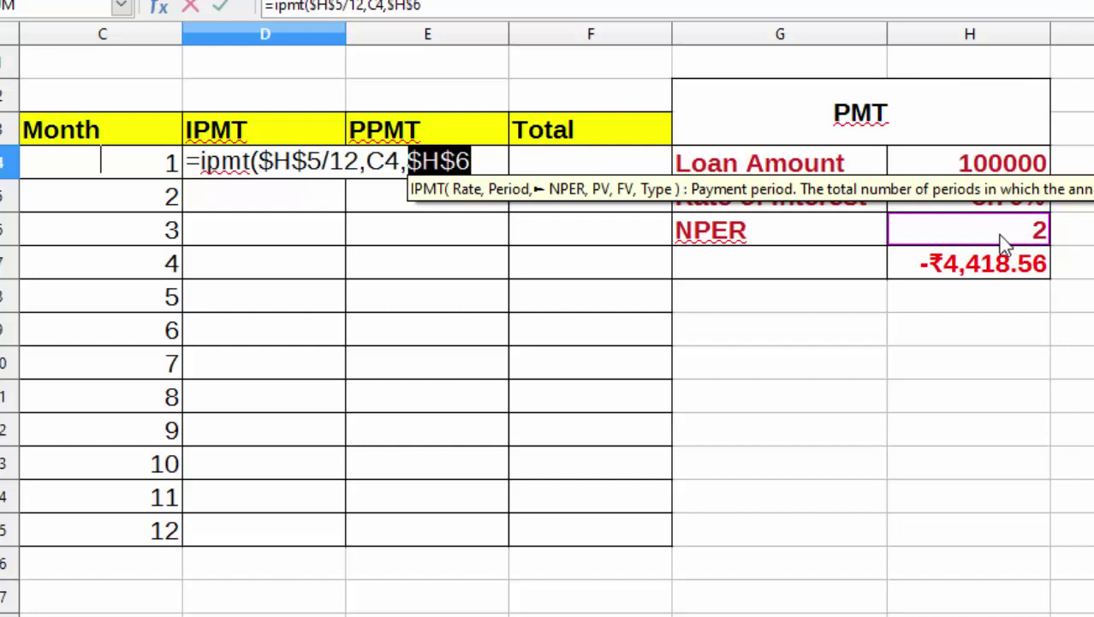
pyautogui.write('*')
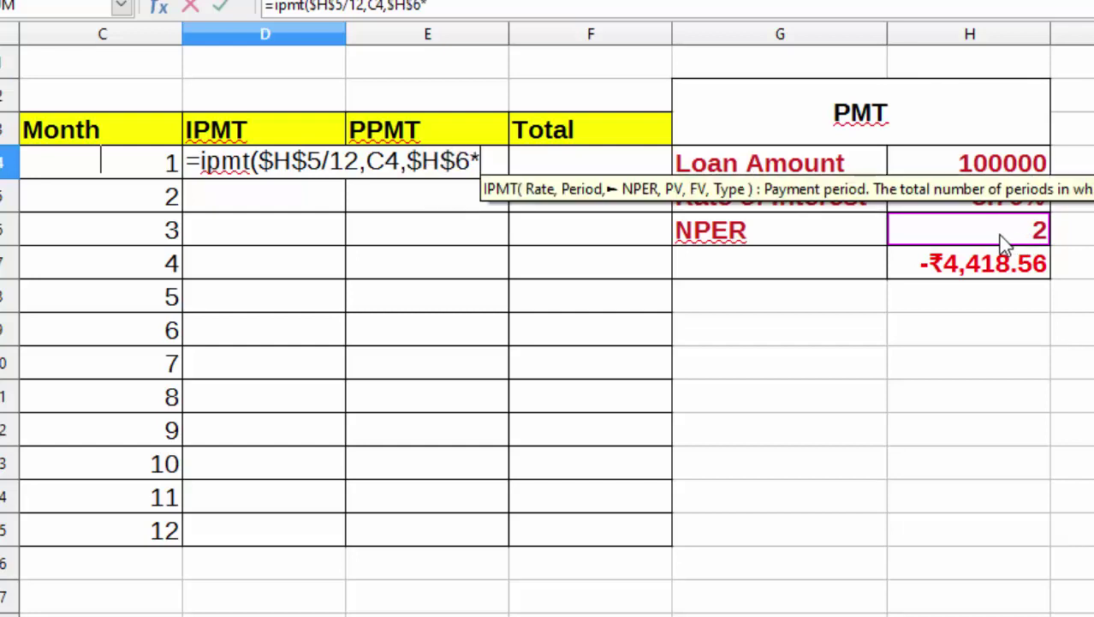
pyautogui.write('12')
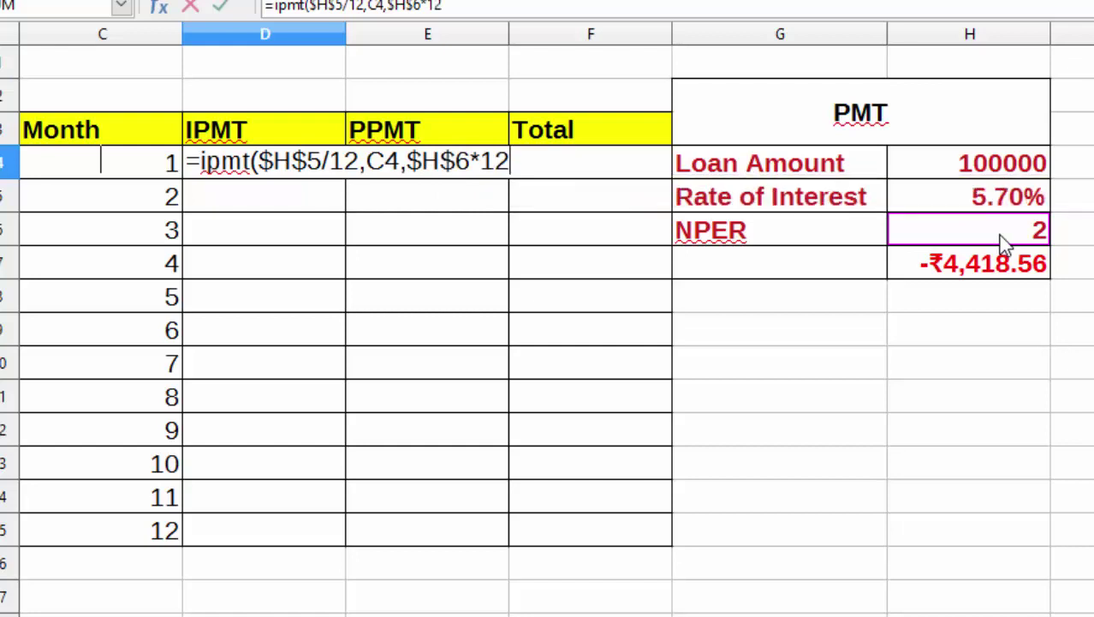
pyautogui.write(',')
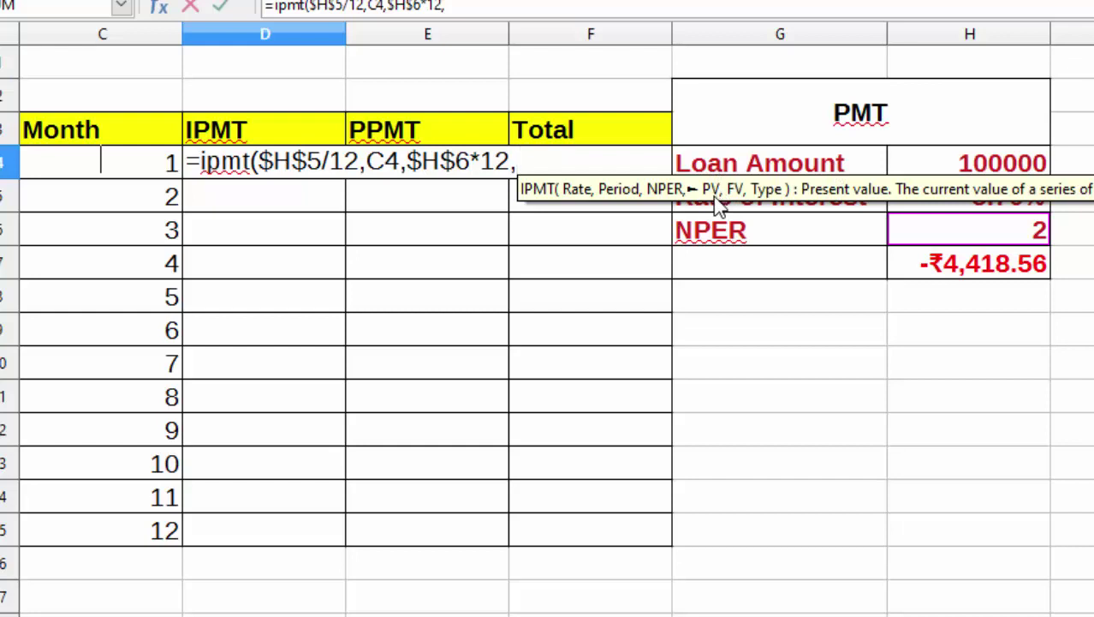
# Step: Finish the IPMT formula with absolute loan amount $H$4 and future value 0, giving -₹475.00
pyautogui.click(965, 169)
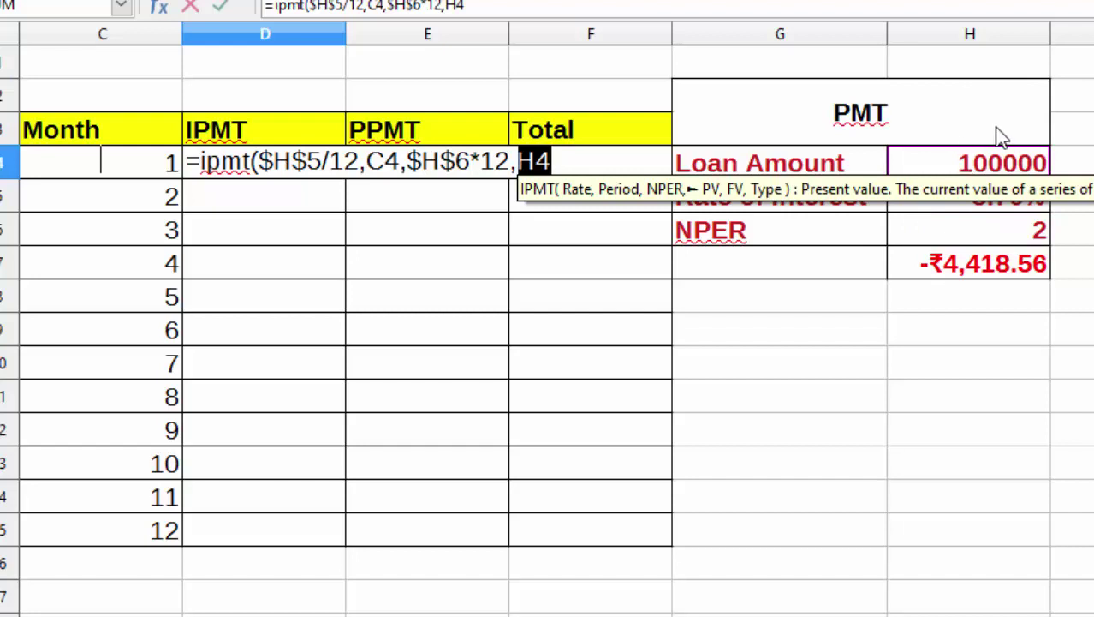
pyautogui.press('F4')
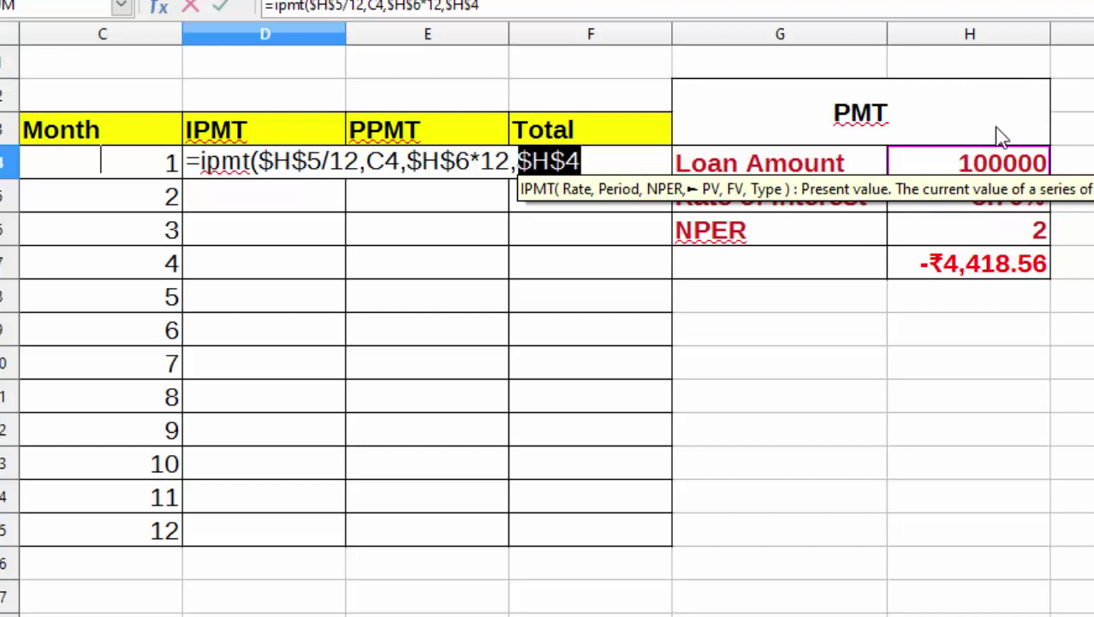
pyautogui.write(',')
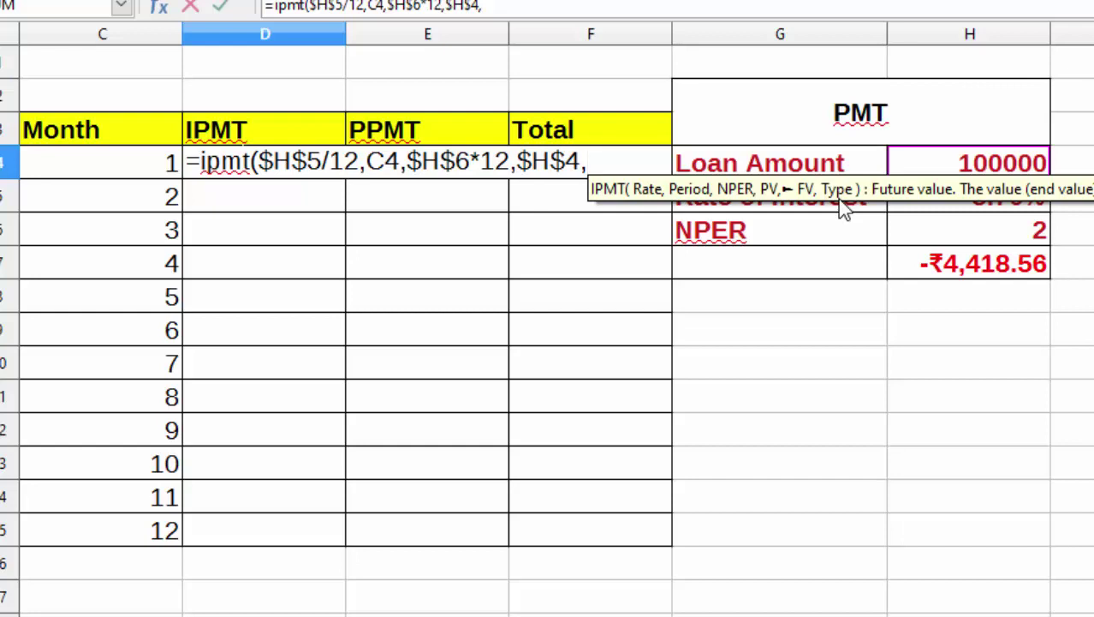
pyautogui.write('0')
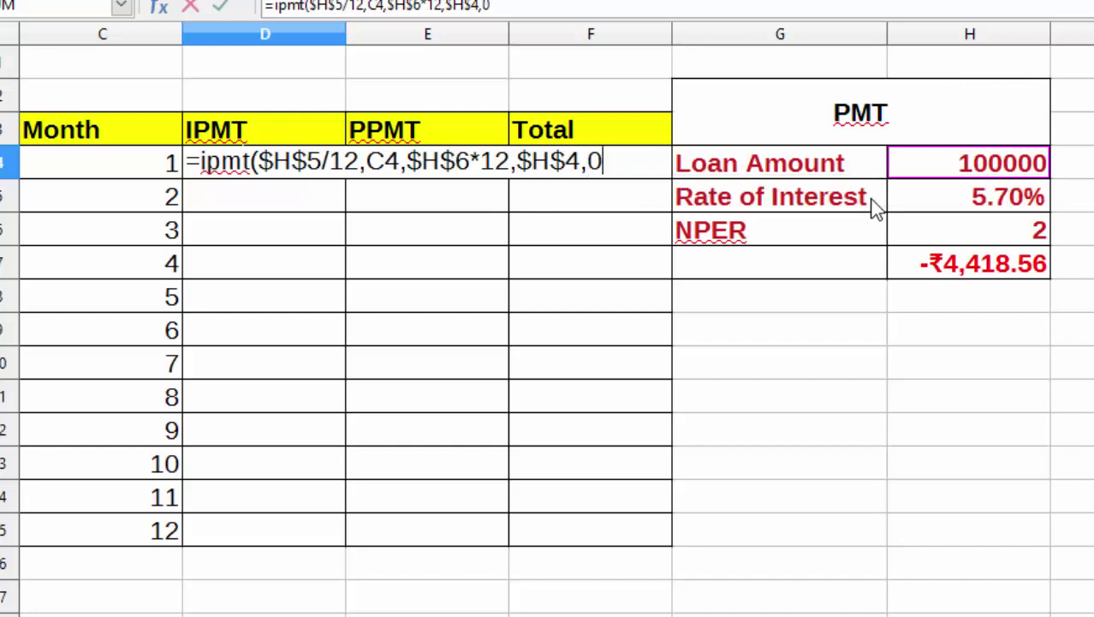
pyautogui.write(')')
pyautogui.press('Return')
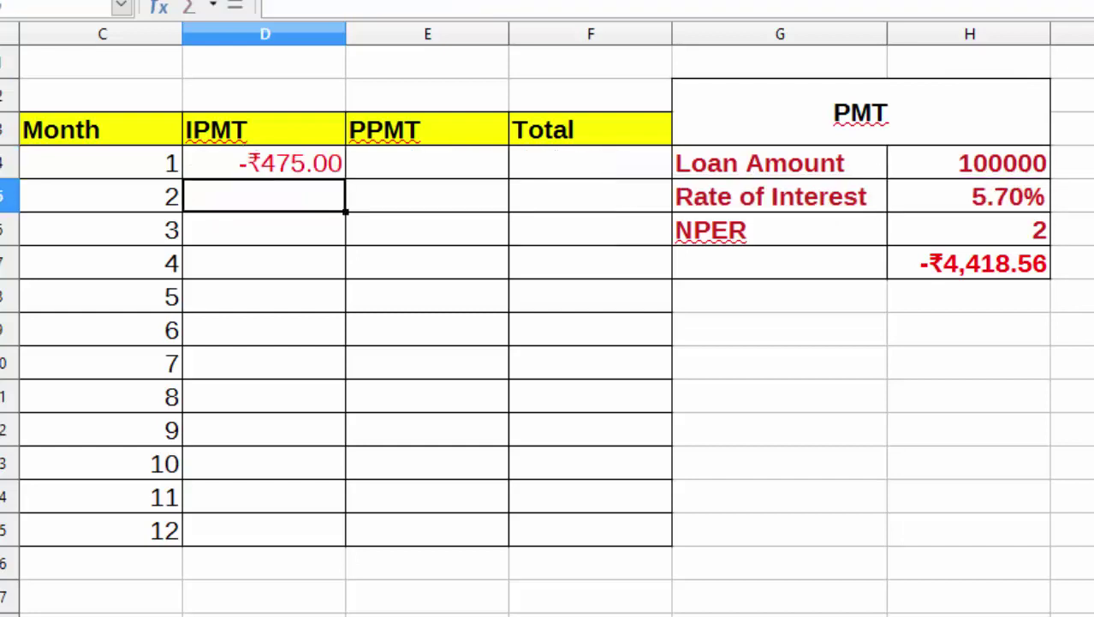
# Step: Fill the D4 IPMT formula down to D15 for months 1–12
pyautogui.click(272, 160)
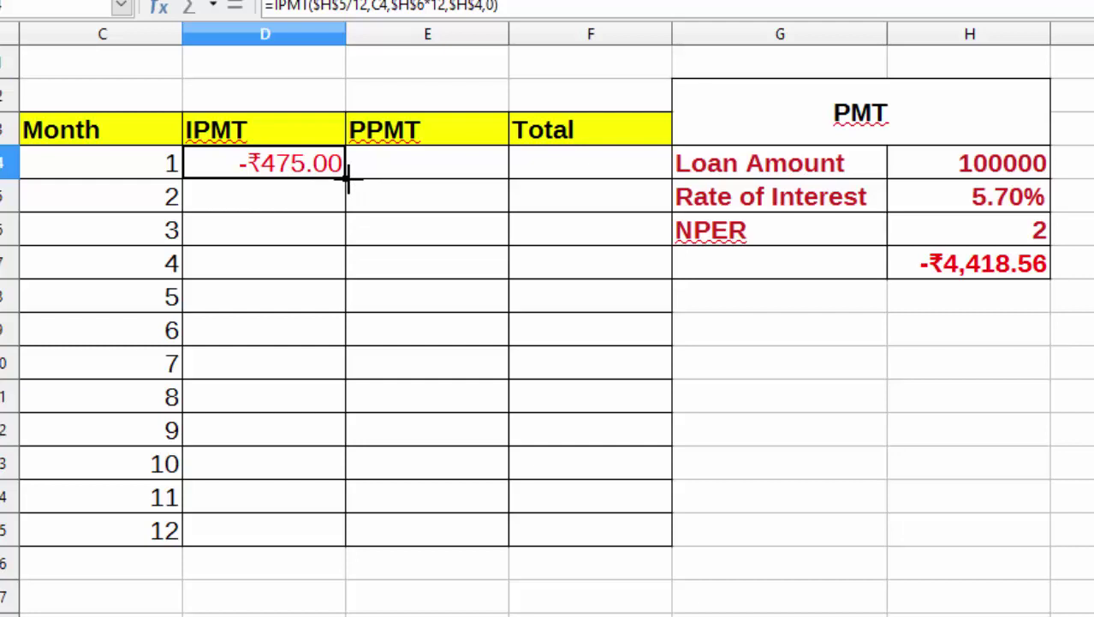
pyautogui.moveTo(348, 180); pyautogui.dragTo(353, 535)
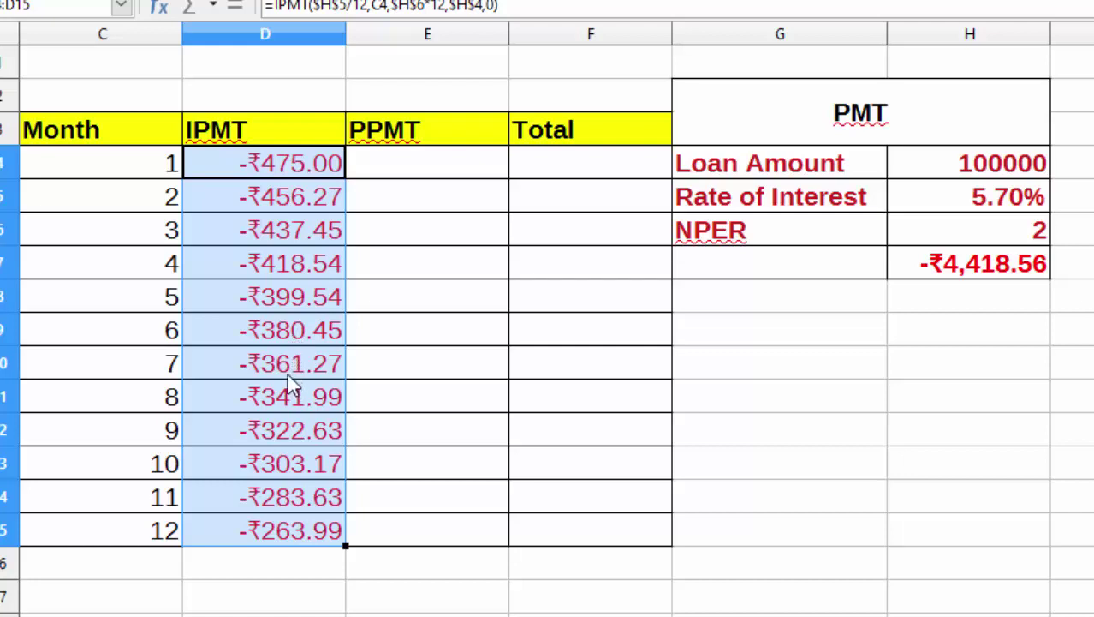
# Step: In E4, start a PPMT formula with the absolute rate $H$5/12 and month C4
pyautogui.click(394, 176)
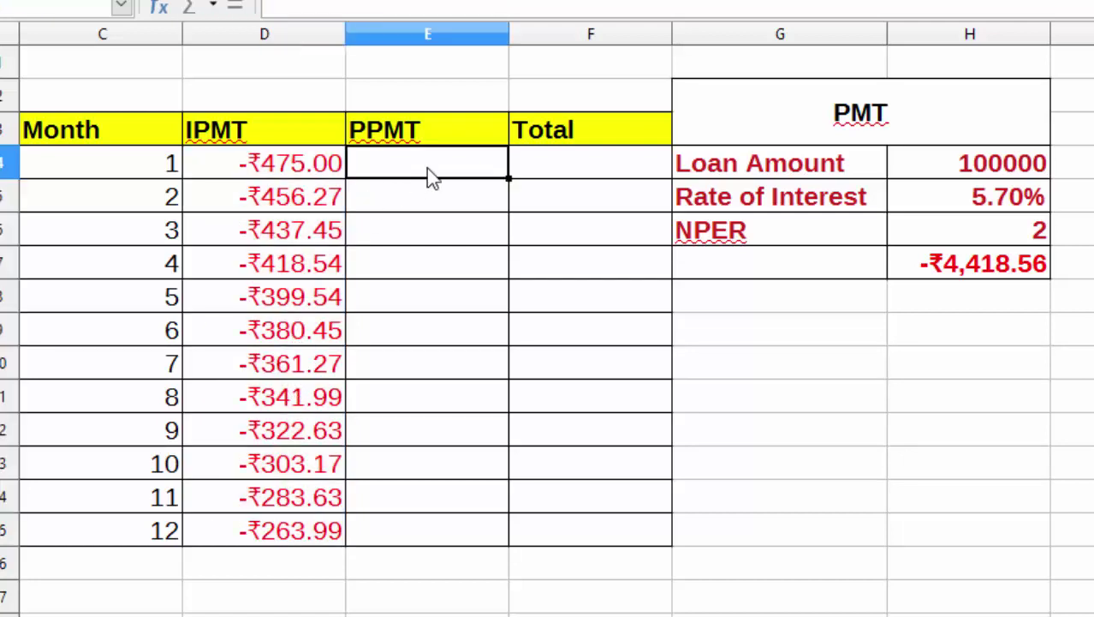
pyautogui.write('=pp')
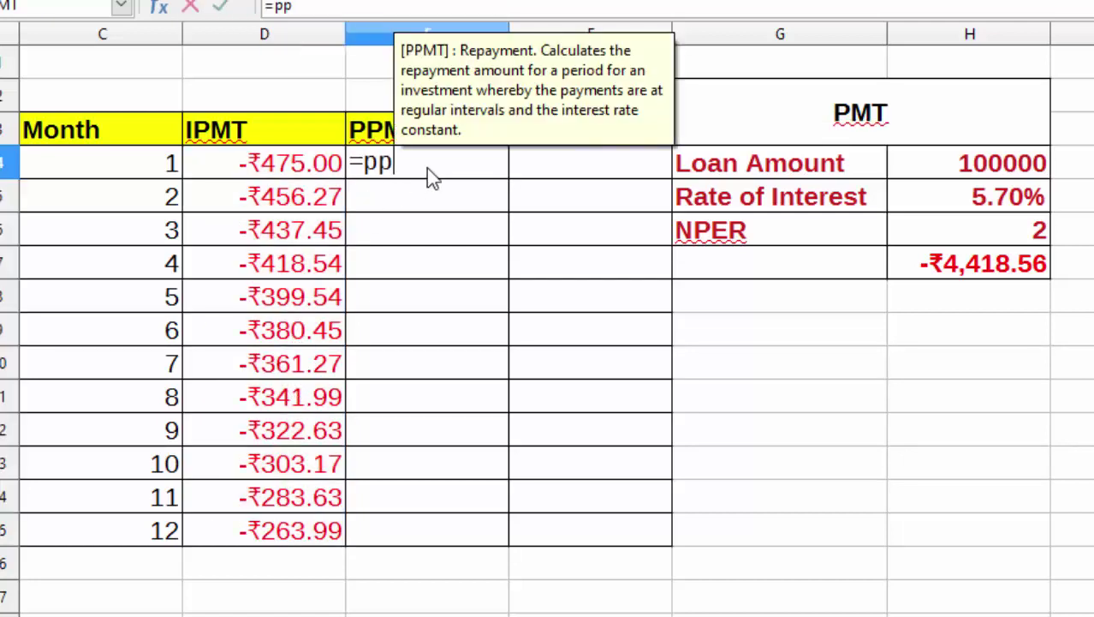
pyautogui.write('mt(')
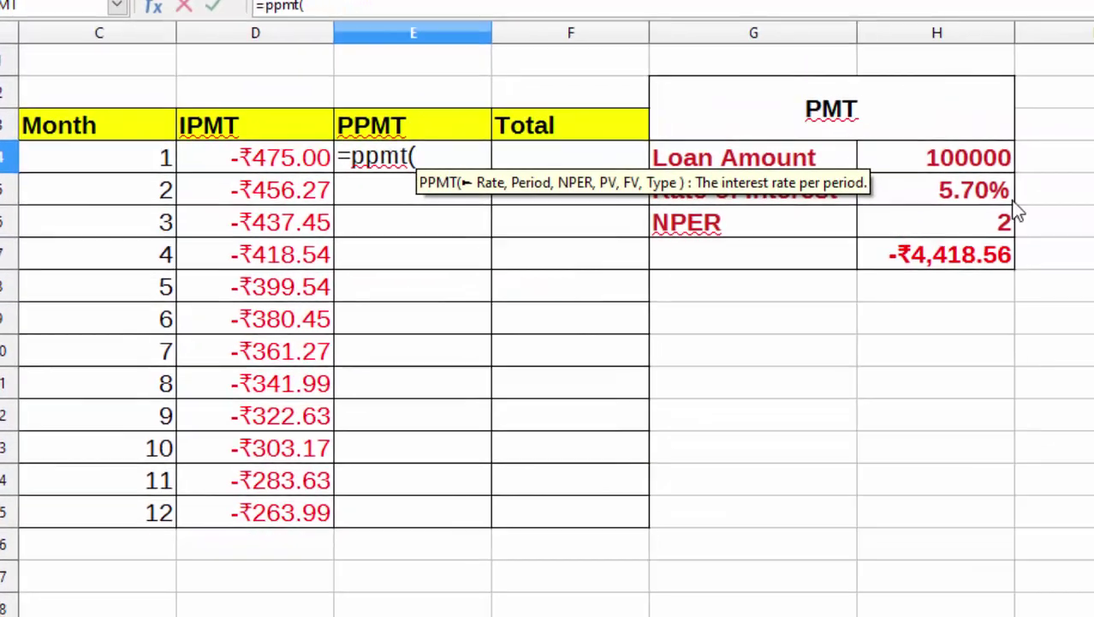
pyautogui.click(908, 189)
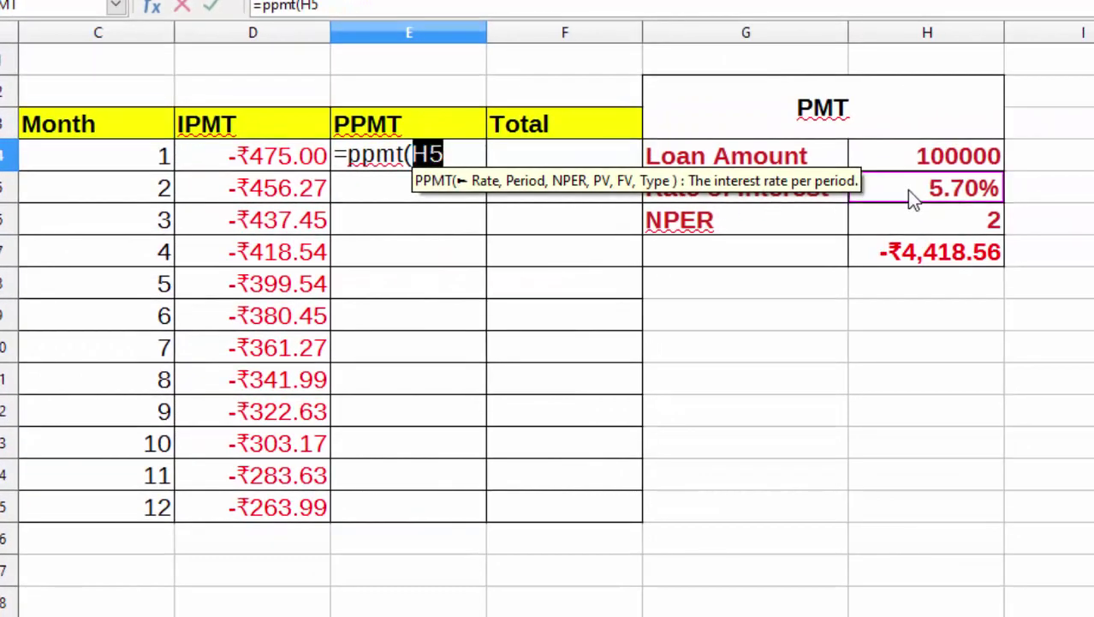
pyautogui.press('F4')
pyautogui.write('$H$5/')
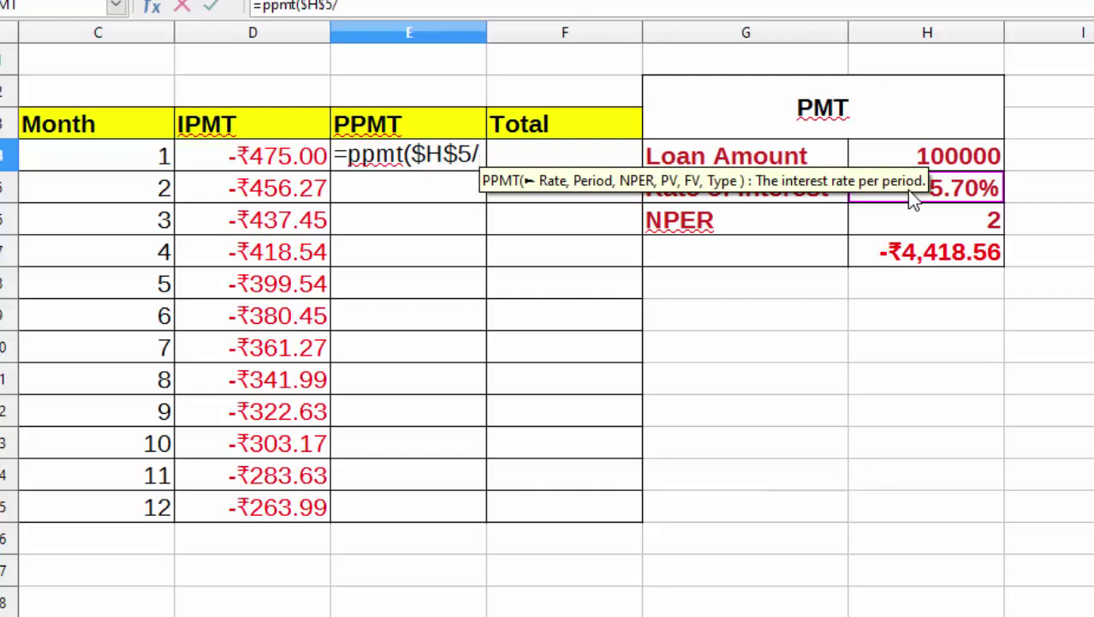
pyautogui.write('12,')
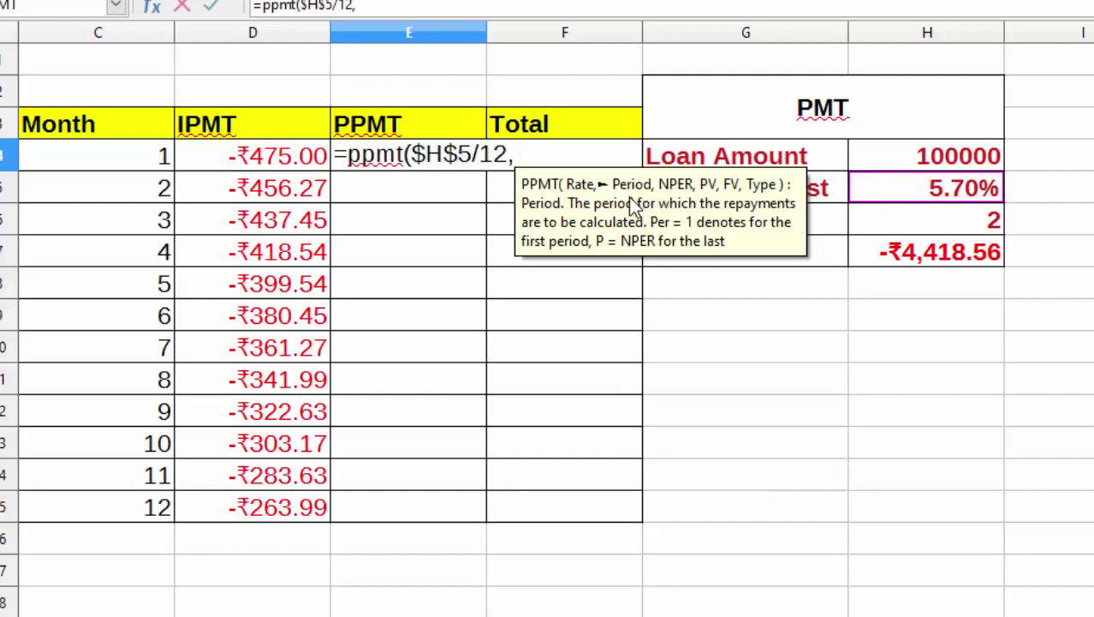
pyautogui.click(84, 159)
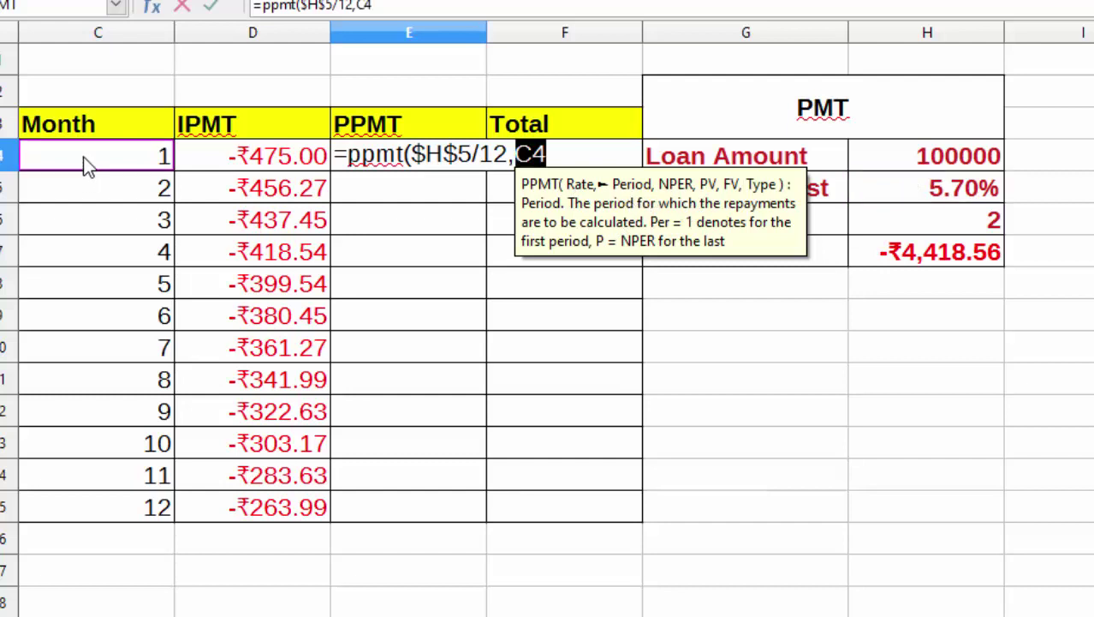
pyautogui.write(',')
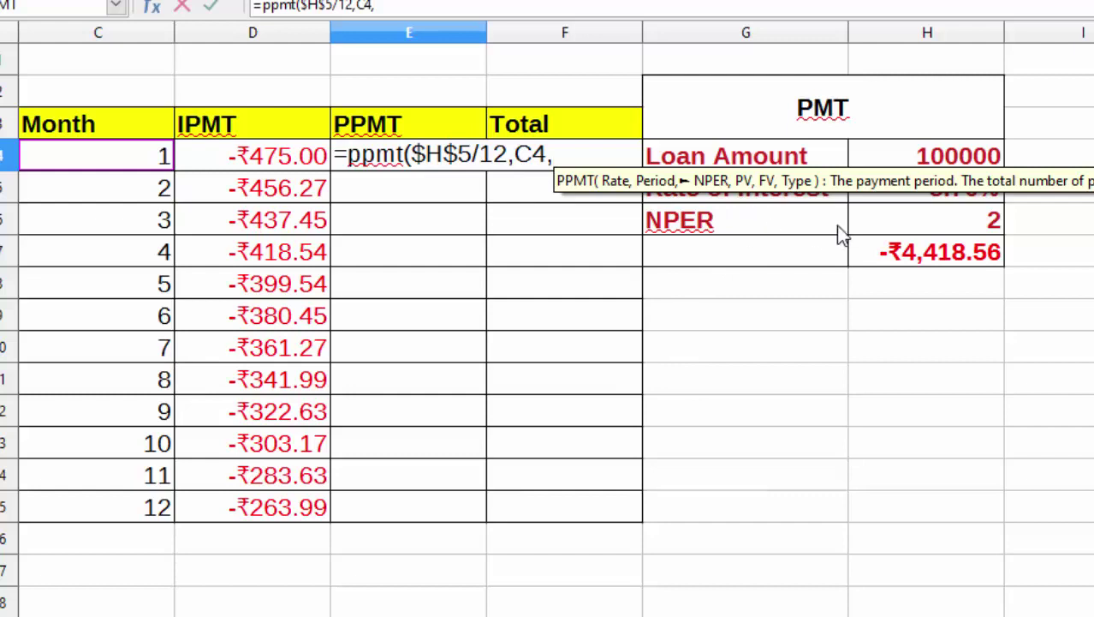
# Step: Complete the PPMT formula with $H$6*12, $H$4 and 0, giving -₹3,943.56
pyautogui.click(897, 221)
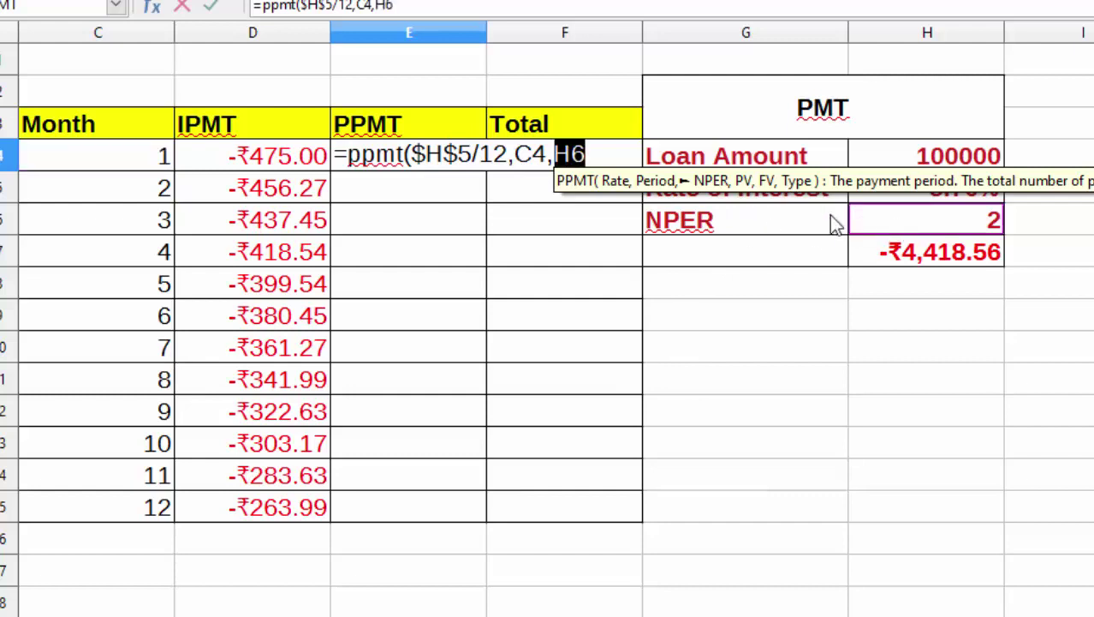
pyautogui.press('F4')
pyautogui.write('*')
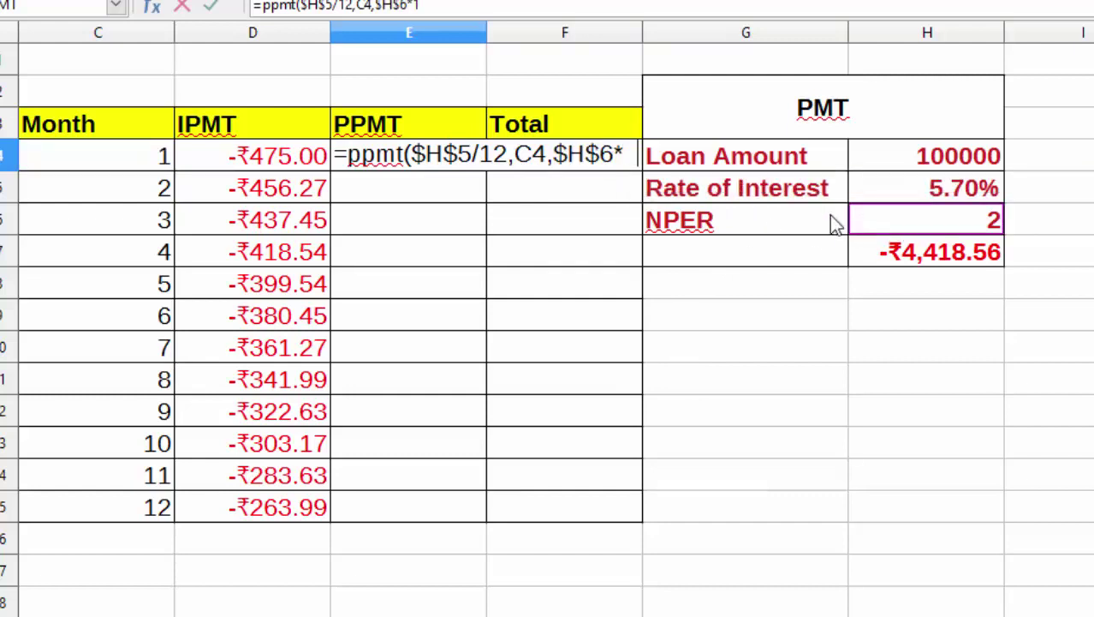
pyautogui.write('12,')
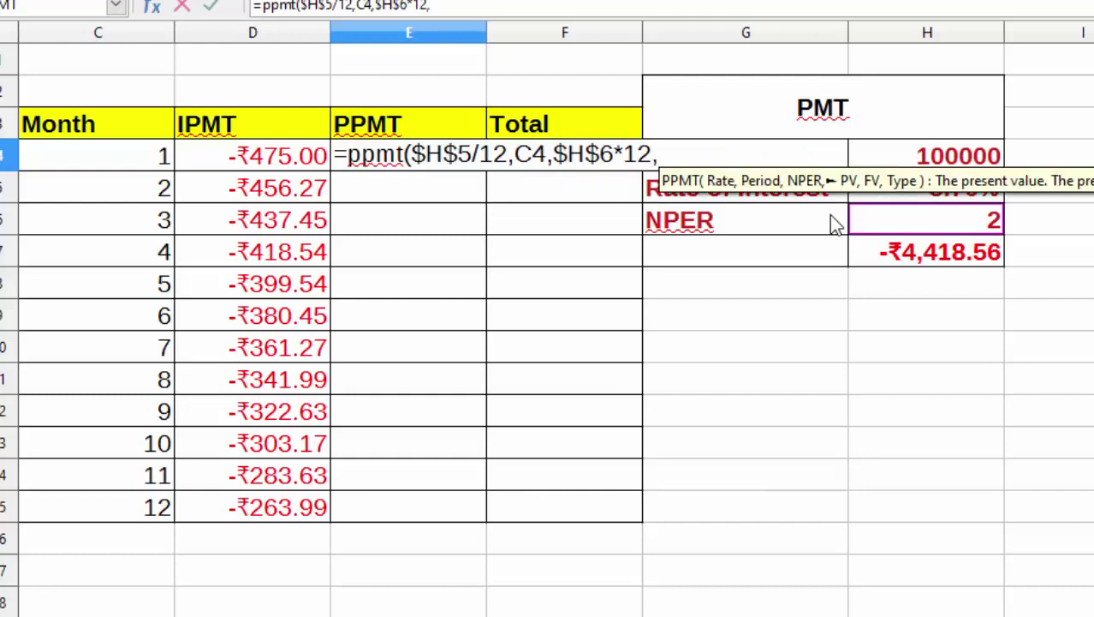
pyautogui.click(902, 158)
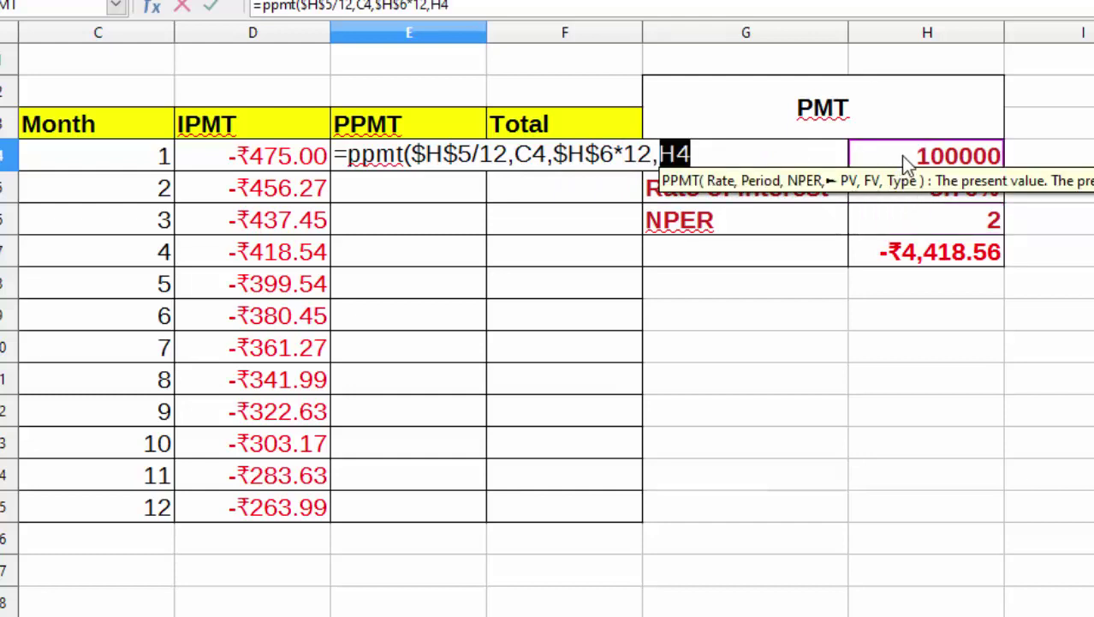
pyautogui.press('F4')
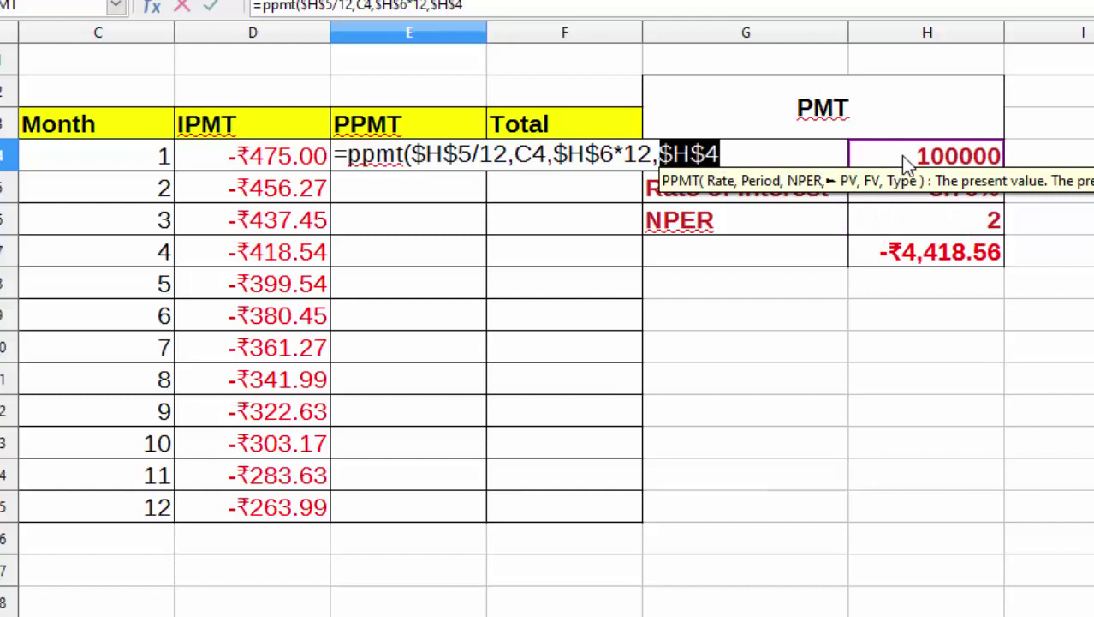
pyautogui.write(',0')
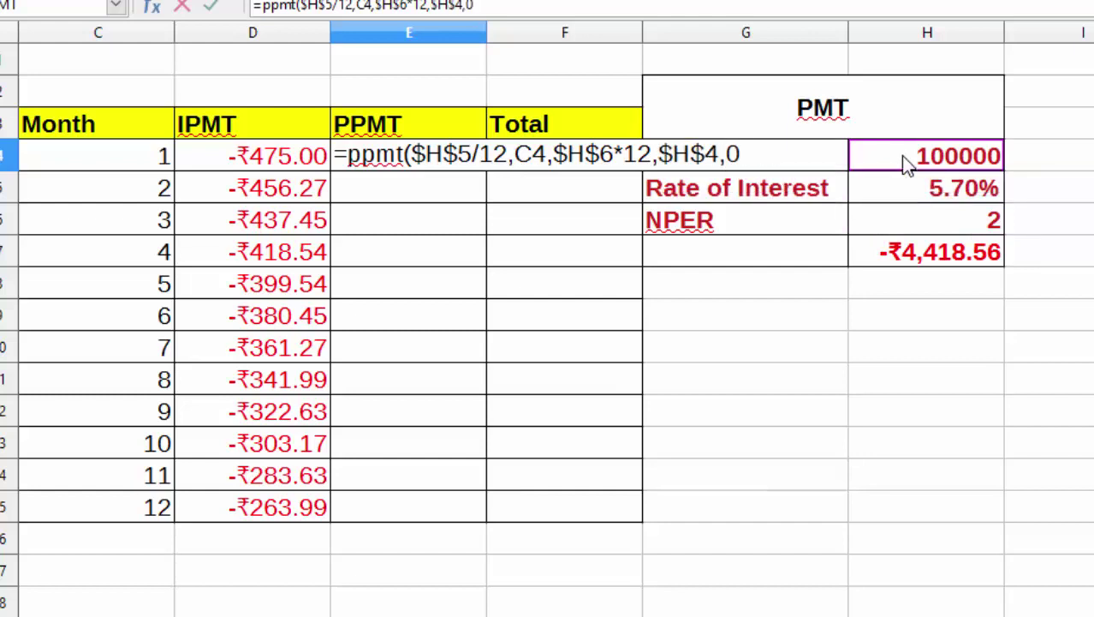
pyautogui.write(')')
pyautogui.press('Return')
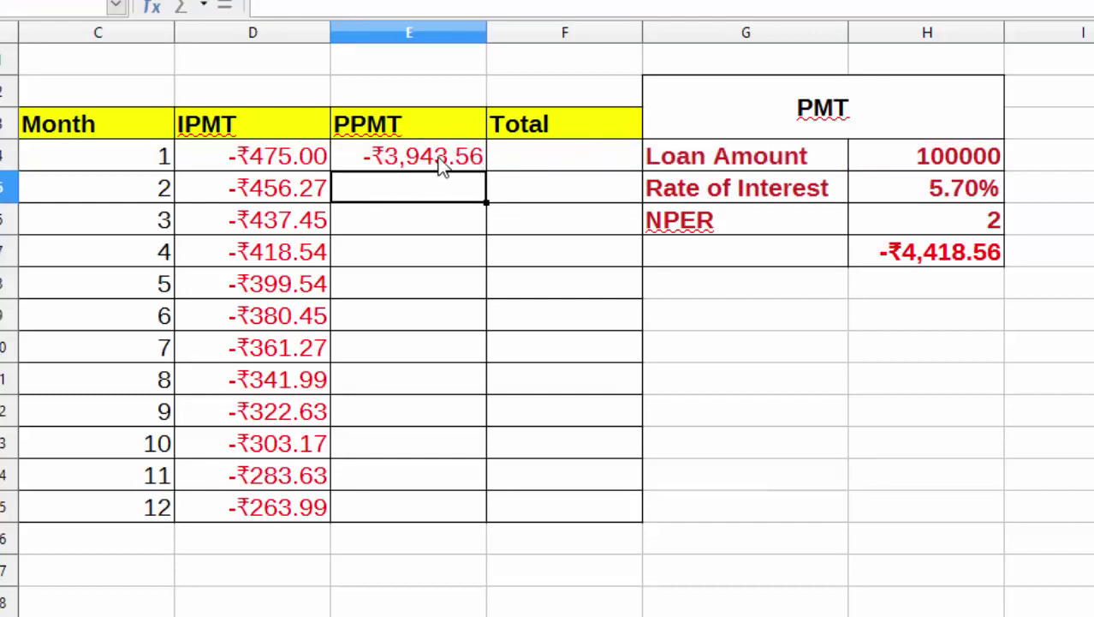
# Step: Fill the E4 PPMT formula down to E15 for months 1–12
pyautogui.click(441, 165)
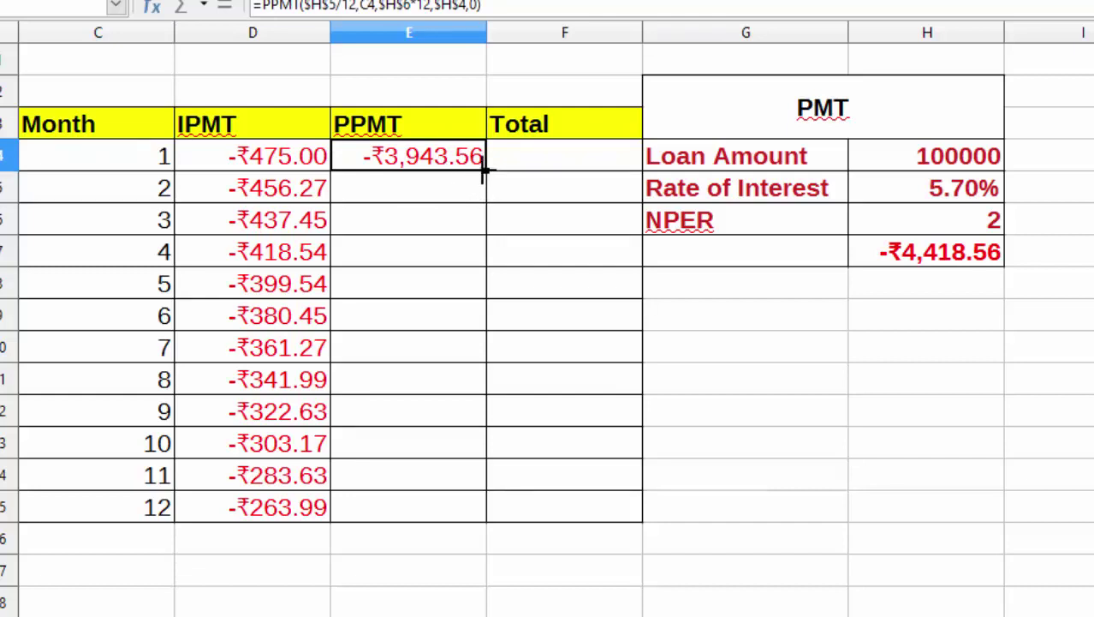
pyautogui.moveTo(483, 170); pyautogui.dragTo(465, 467)
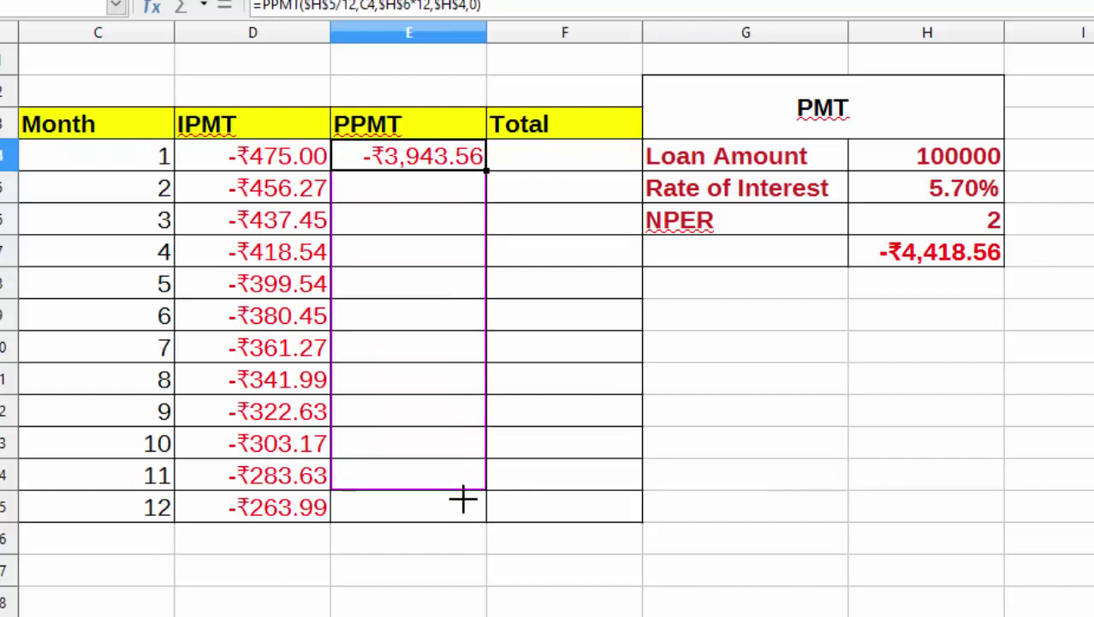
pyautogui.moveTo(465, 468); pyautogui.dragTo(459, 509)
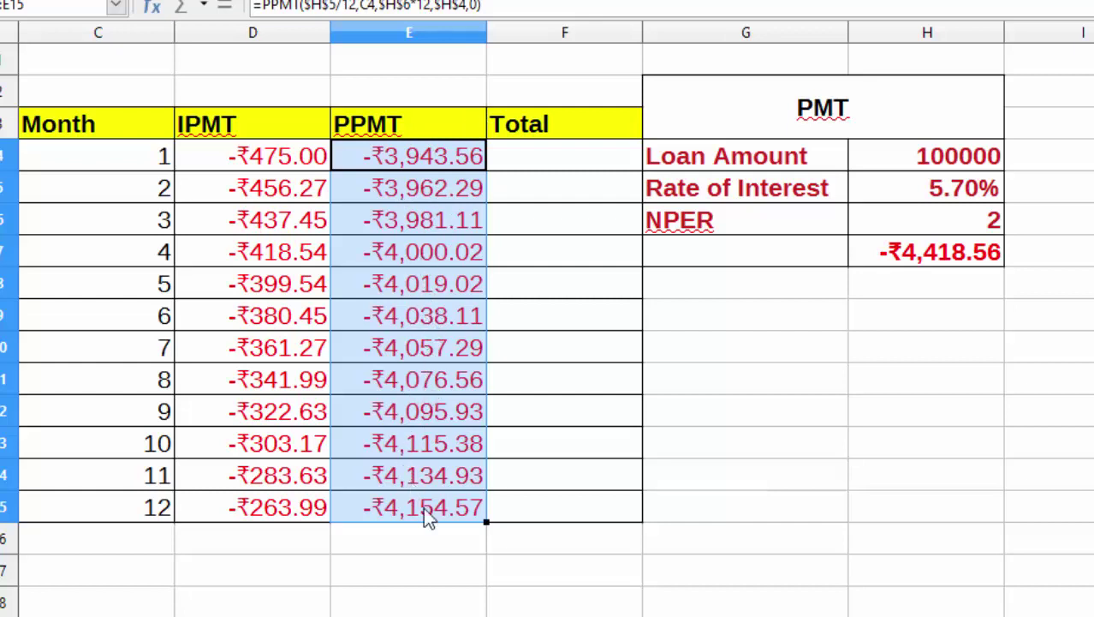
pyautogui.click(549, 165)
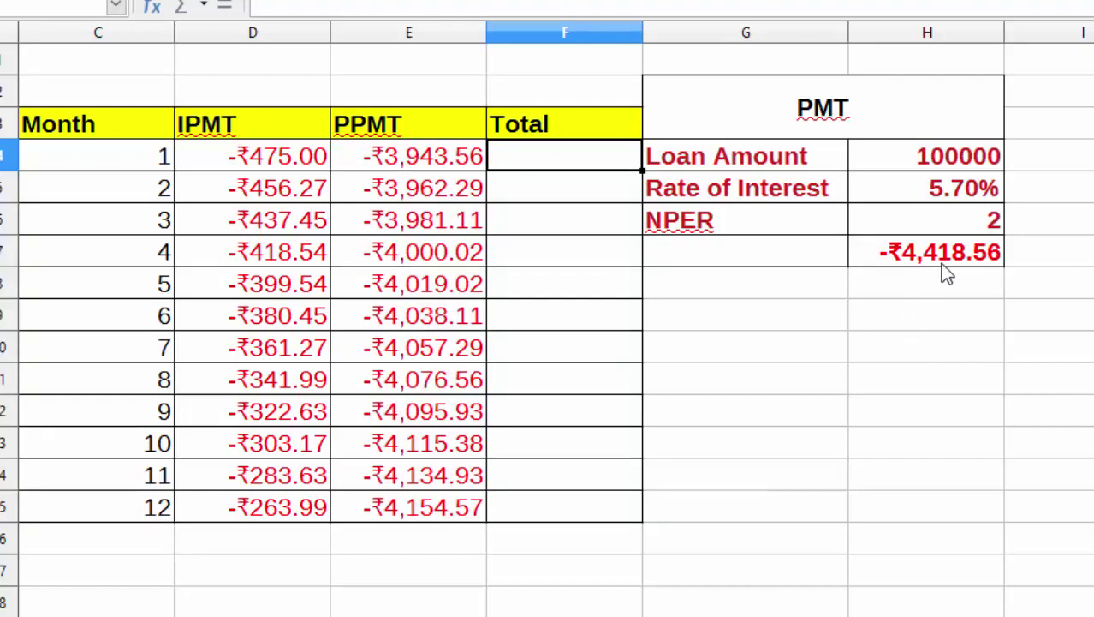
# Step: Enter =SUM(D4:E4) in F4 to total month 1, giving -₹4,418.56
pyautogui.write('=su')
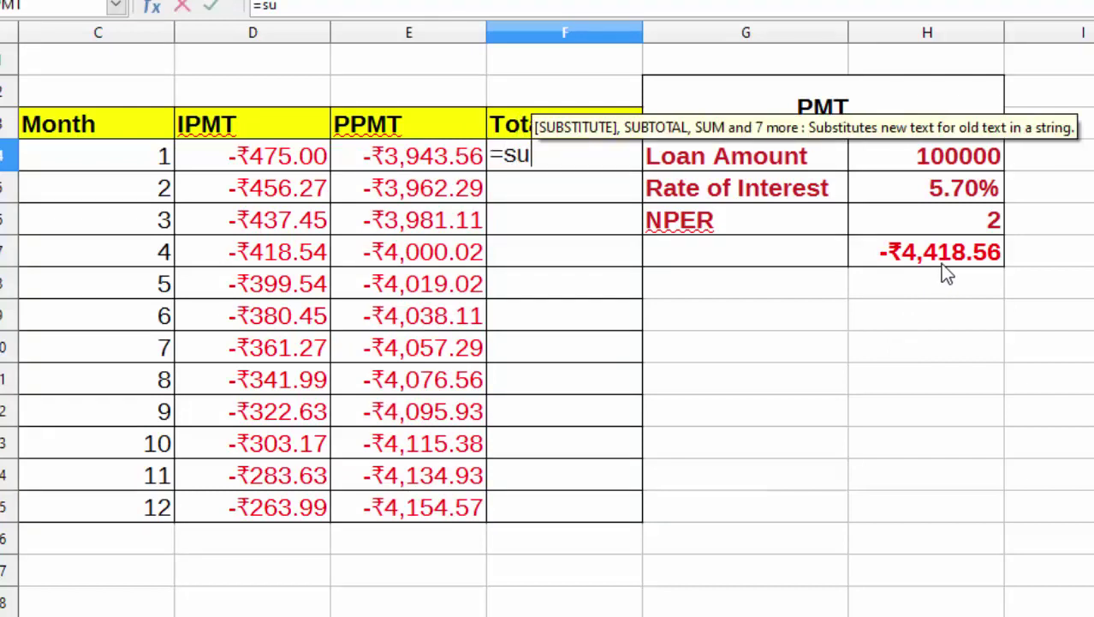
pyautogui.write('m(')
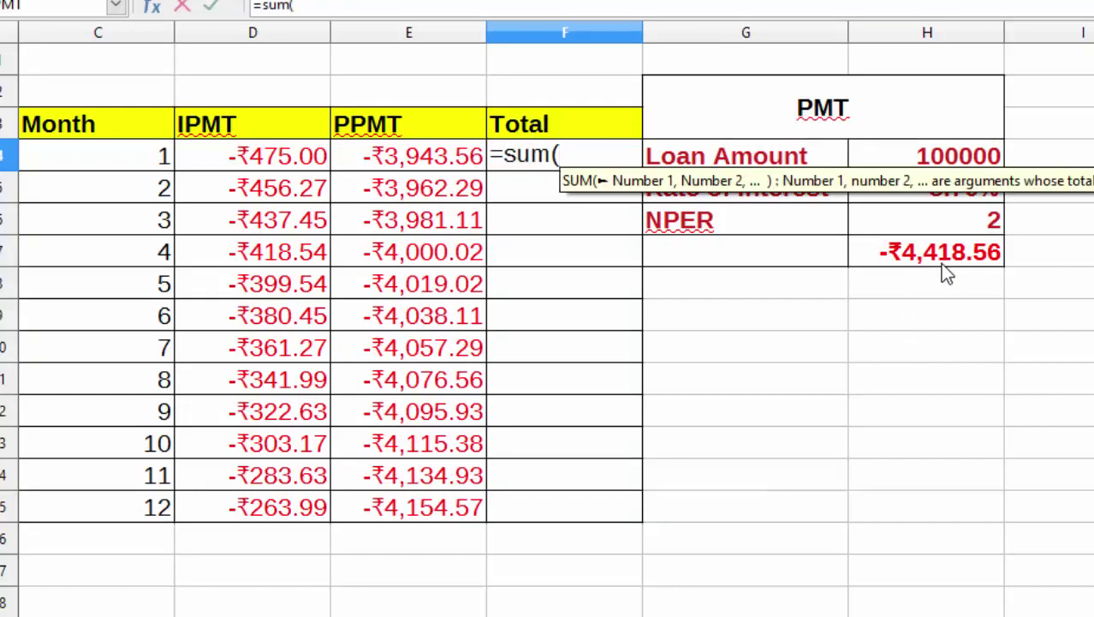
pyautogui.moveTo(273, 154); pyautogui.dragTo(424, 151)
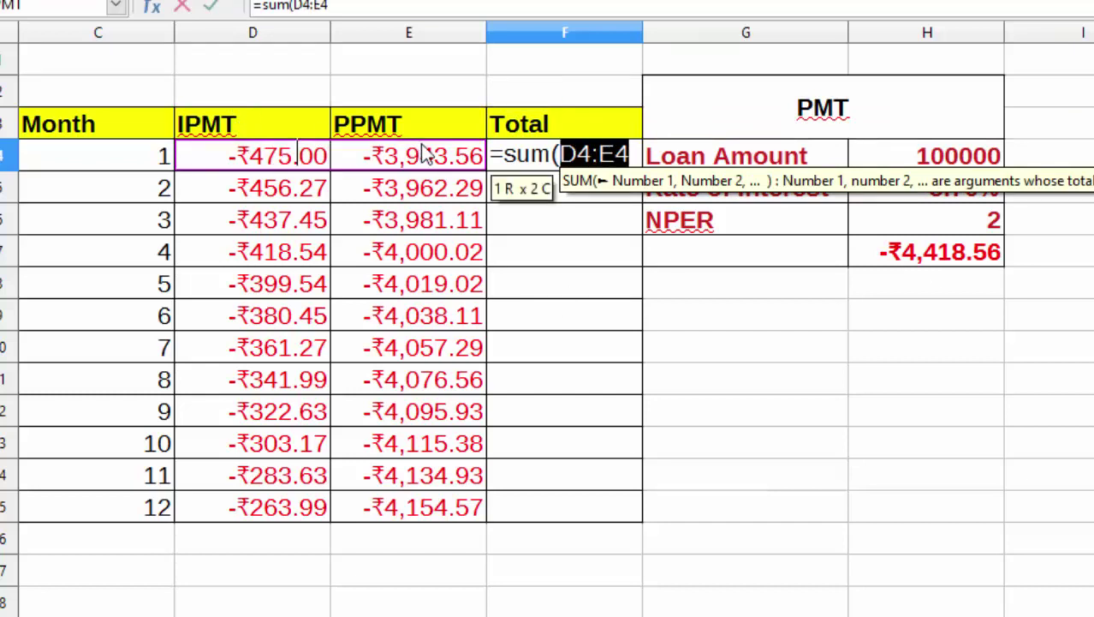
pyautogui.write(')')
pyautogui.press('Return')
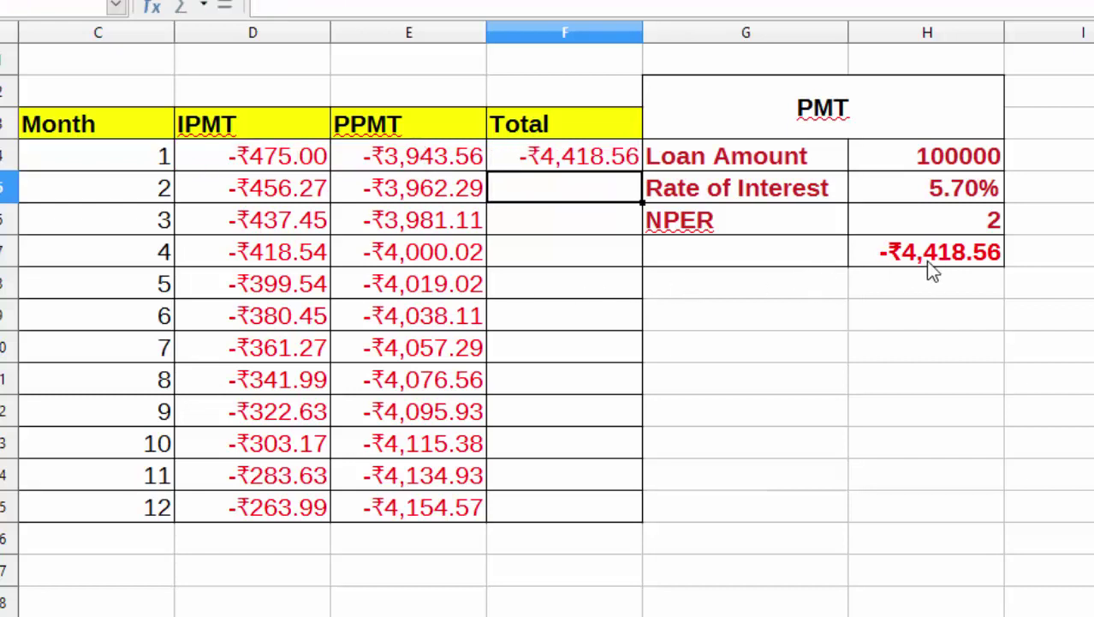
pyautogui.click(618, 161)
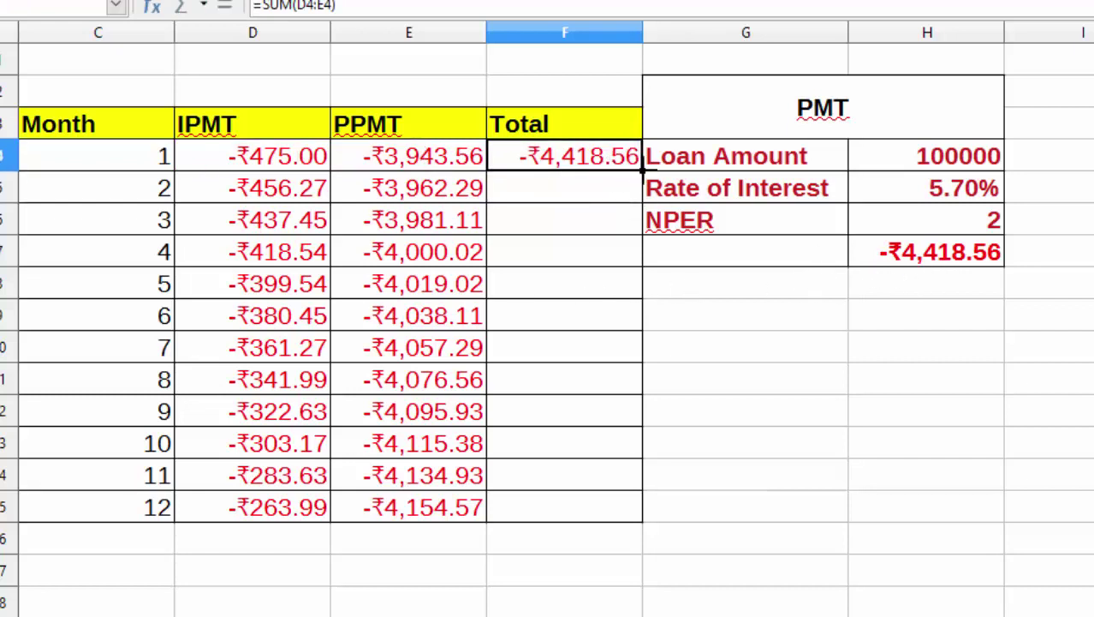
# Step: Fill the F4 SUM formula down to F15 for all 12 months
pyautogui.moveTo(642, 170); pyautogui.dragTo(625, 507)
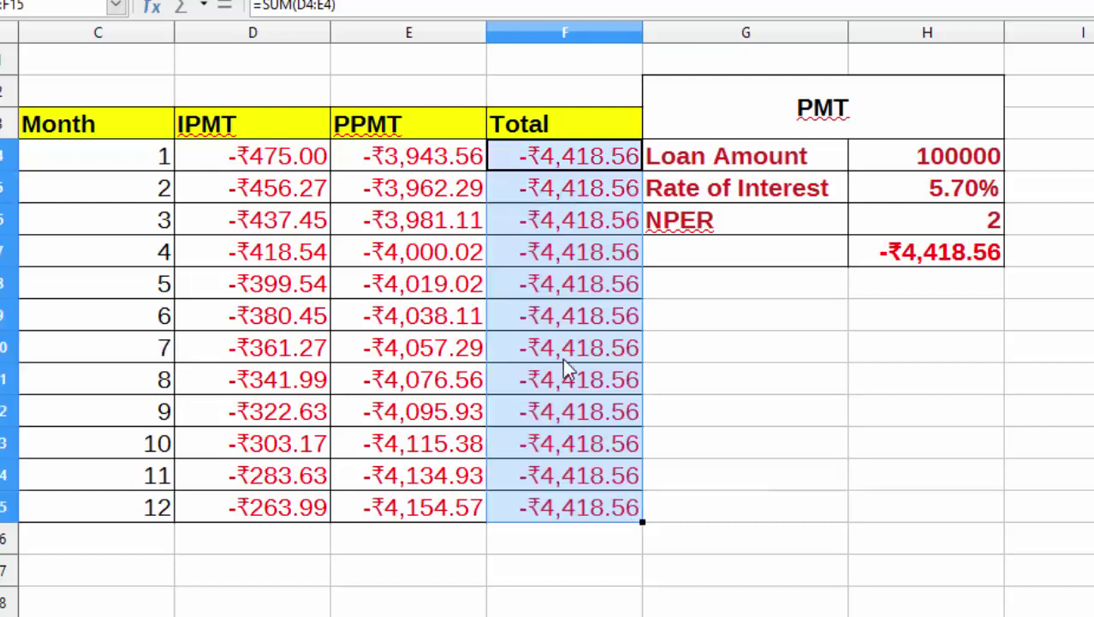